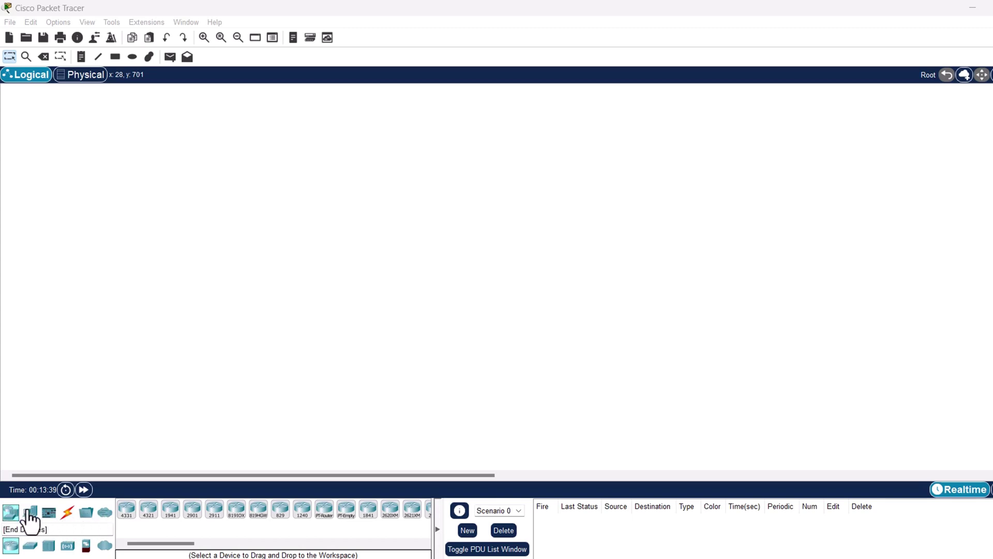
Place two PC end devices side by side in the logical workspace.
left_click(30, 512)
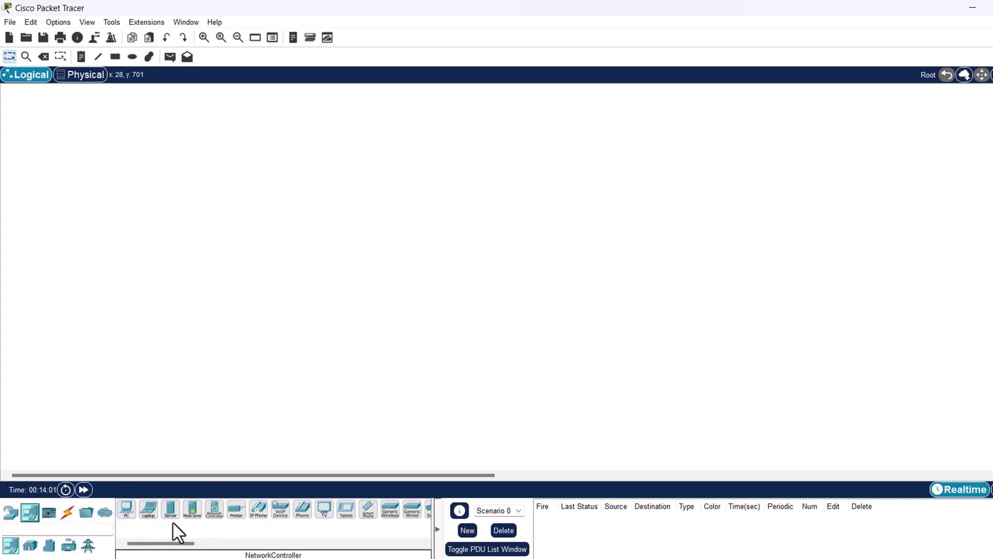
left_click(126, 512)
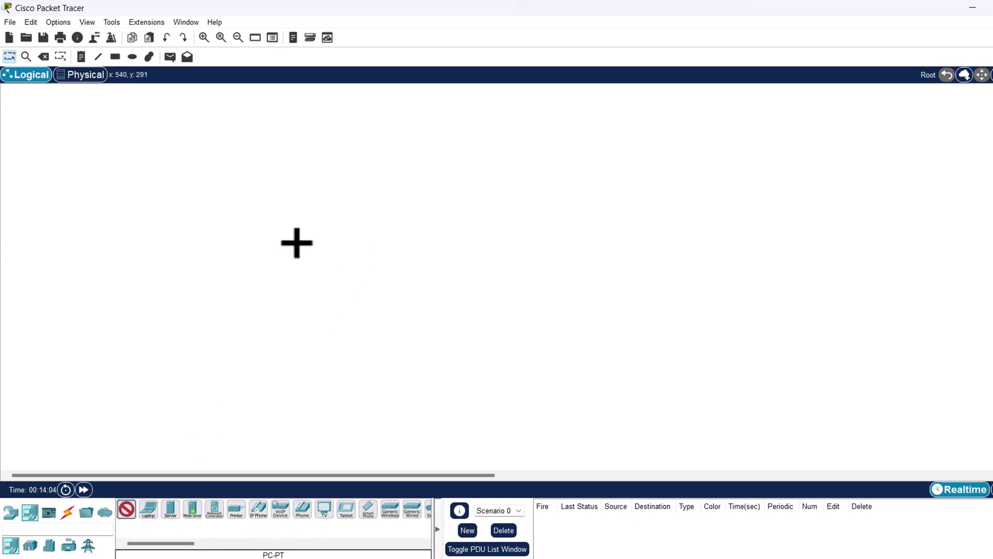
left_click(335, 203)
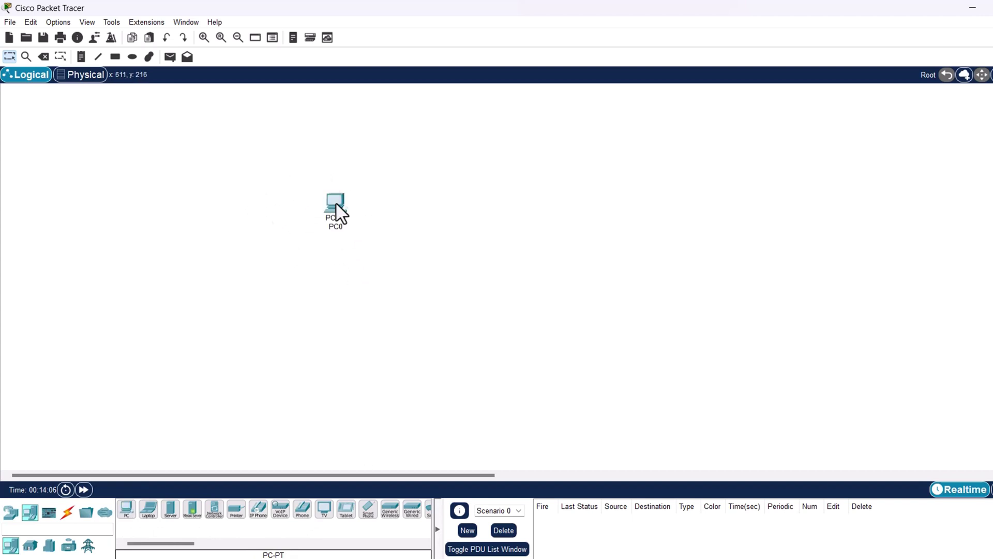
left_click(129, 515)
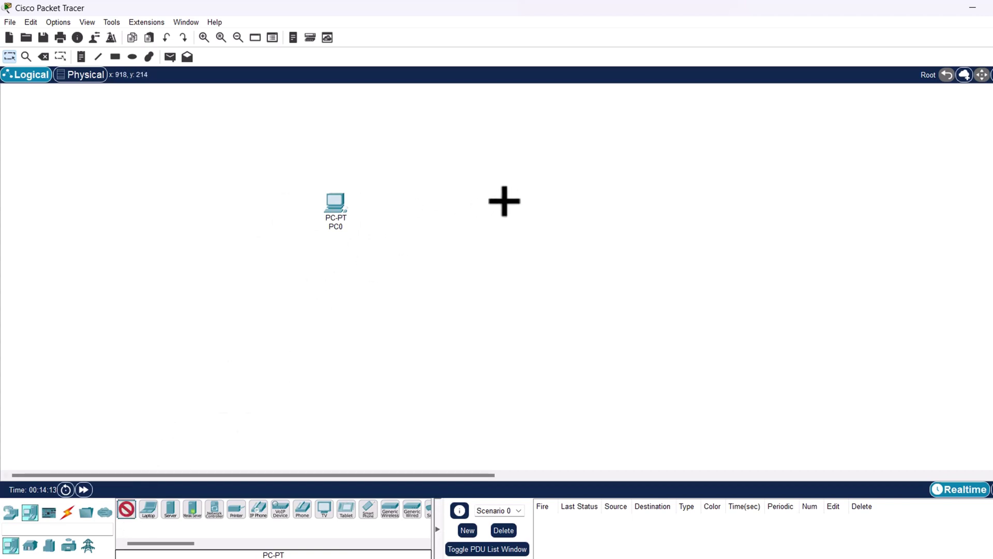
left_click(516, 207)
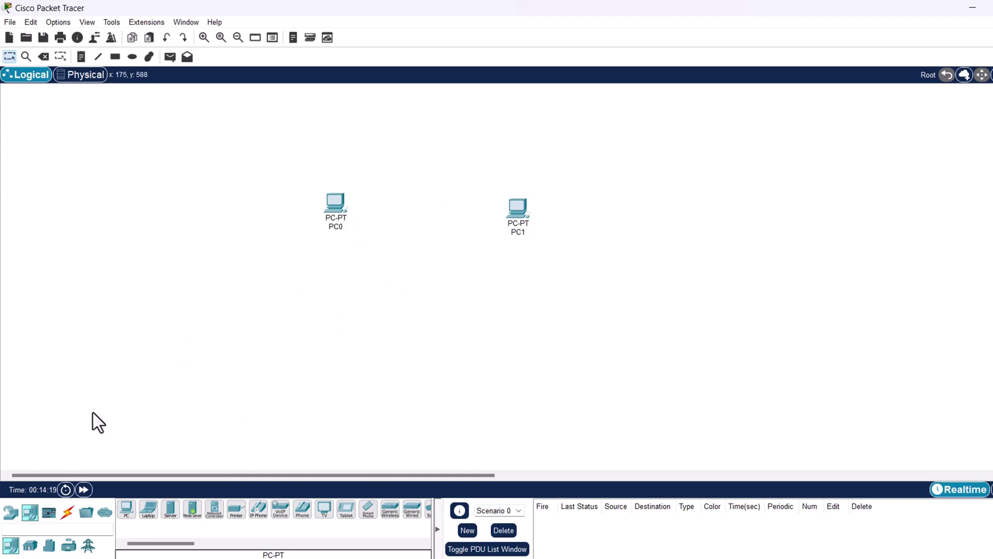
Connect the two PCs with a Copper Cross-Over cable from FastEthernet0 on PC0 to FastEthernet0 on PC1.
left_click(68, 517)
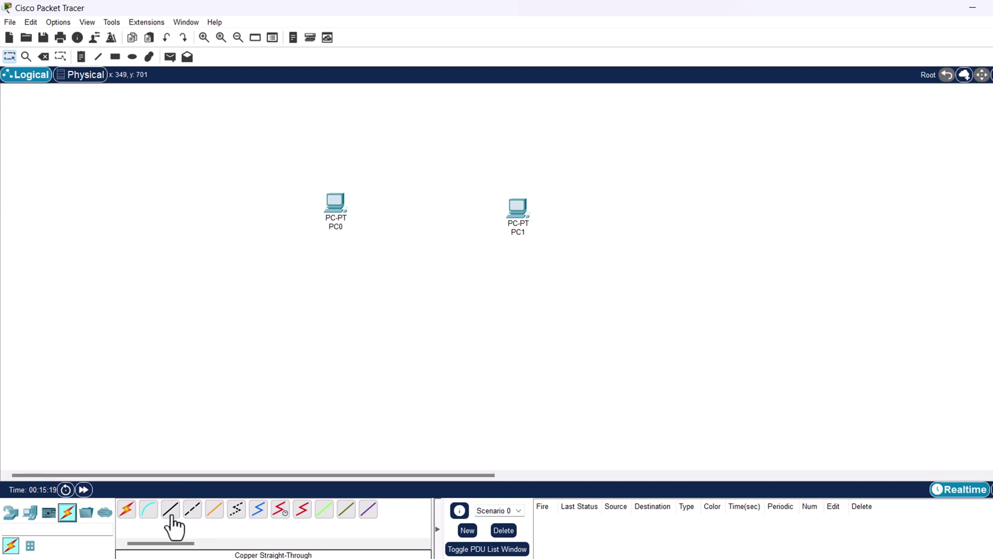
left_click(196, 513)
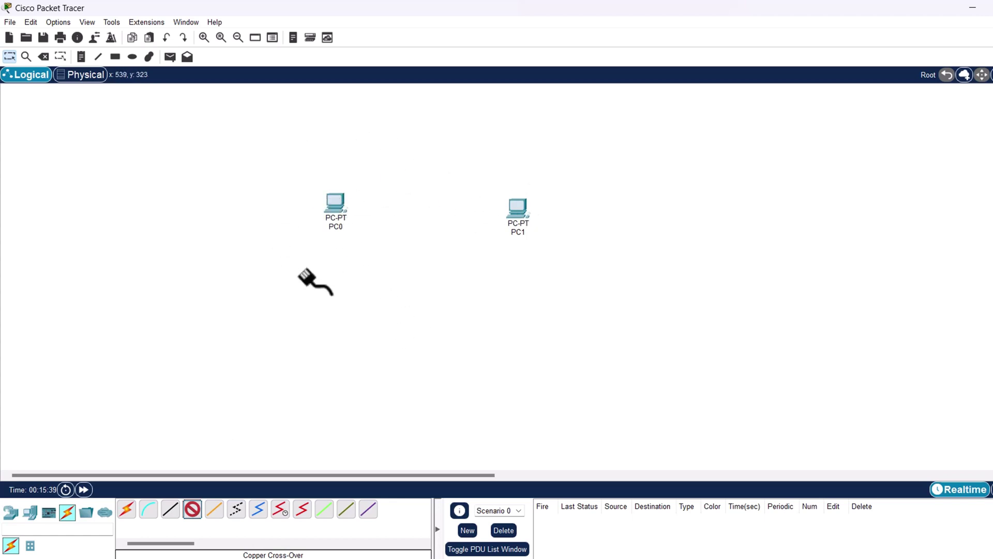
left_click(338, 205)
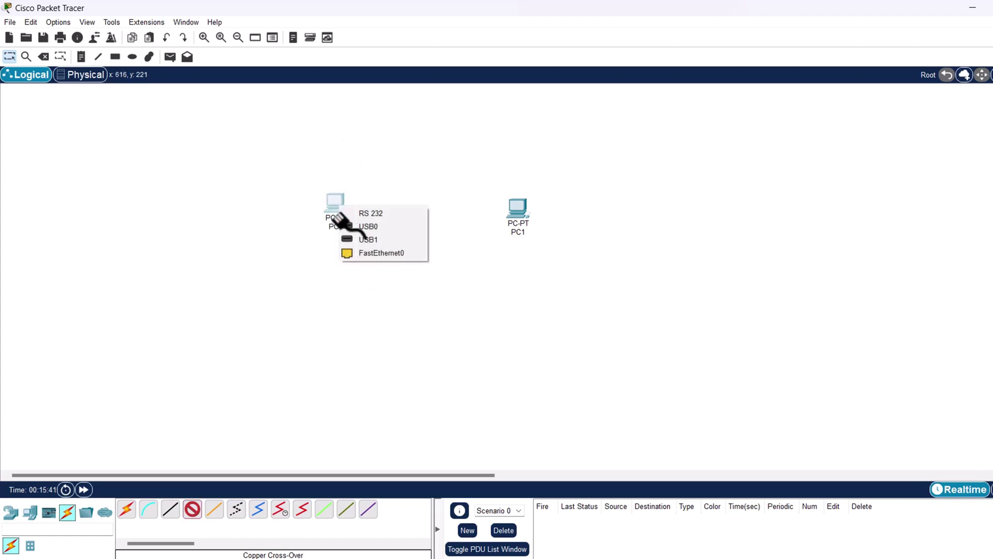
left_click(389, 253)
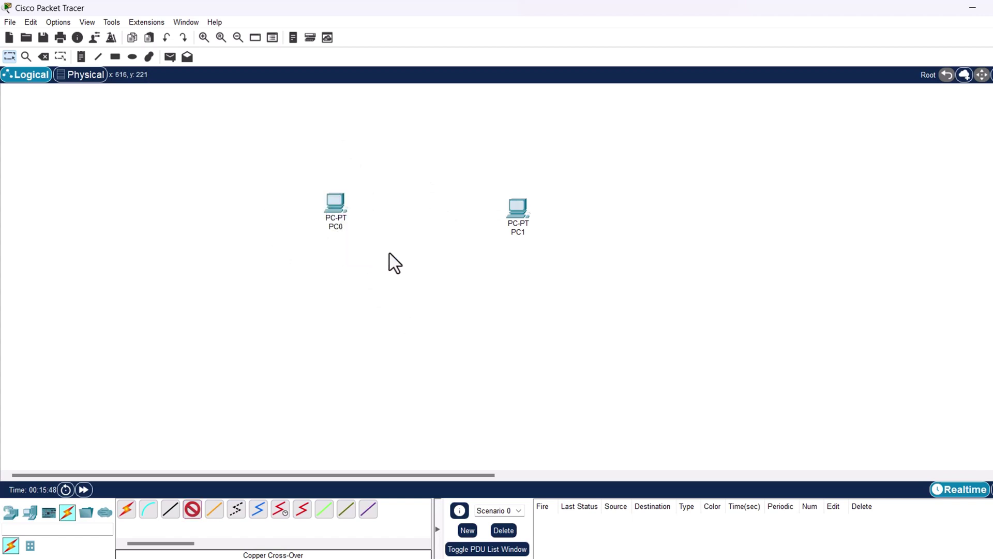
left_click(518, 212)
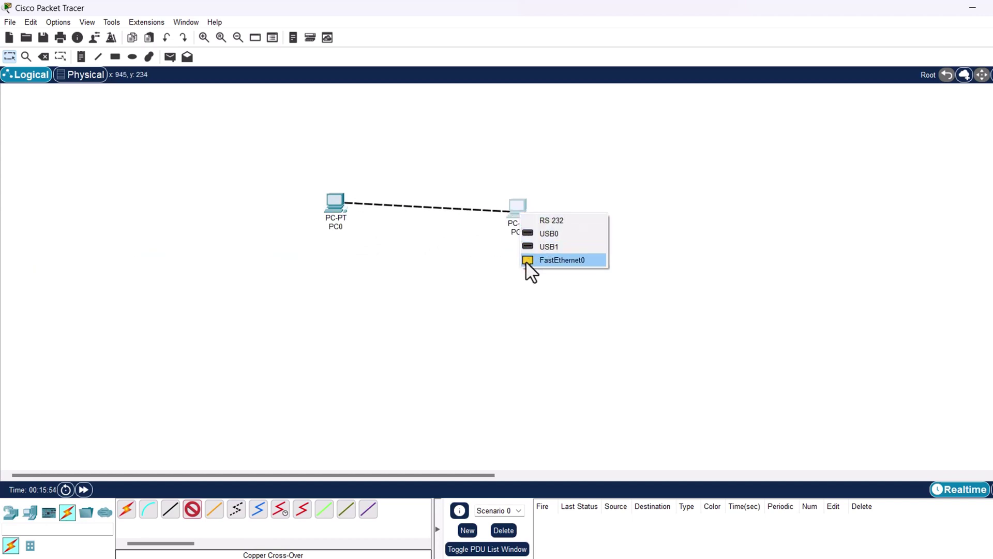
left_click(573, 263)
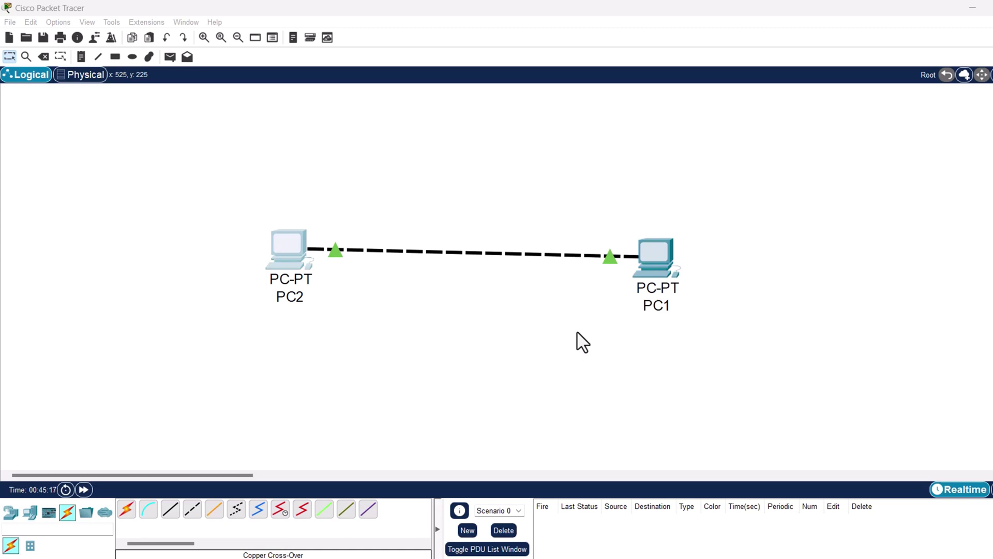
Move PC2 slightly lower in the workspace, keeping it cabled to PC1.
mouse_move(273, 253)
left_mouse_down()
mouse_move(334, 343)
mouse_move(382, 264)
mouse_move(318, 253)
mouse_move(281, 269)
left_mouse_up()
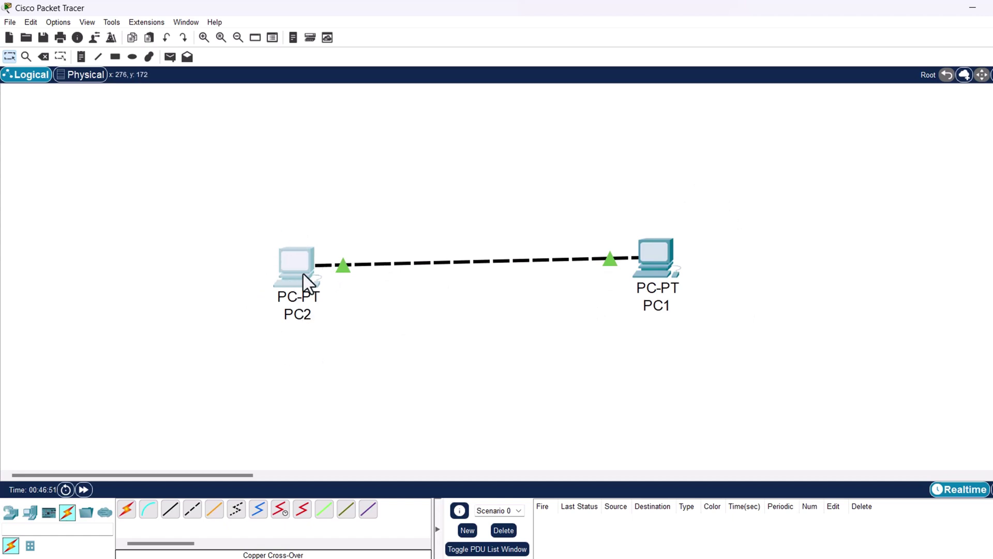
mouse_move(302, 272)
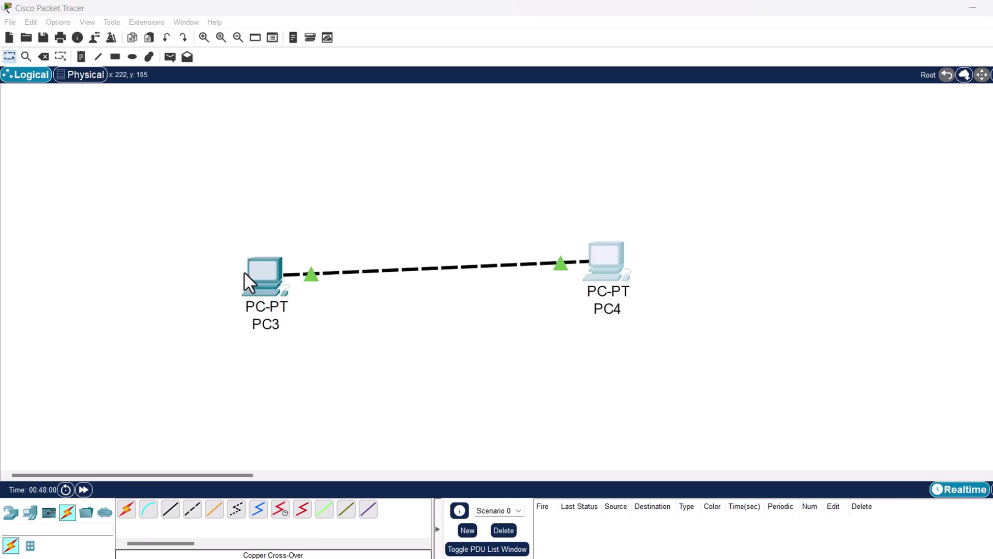
Run ipconfig in PC3's Command Prompt and check the IPv4 address and subnet mask of its FastEthernet0 connection.
left_click(272, 274)
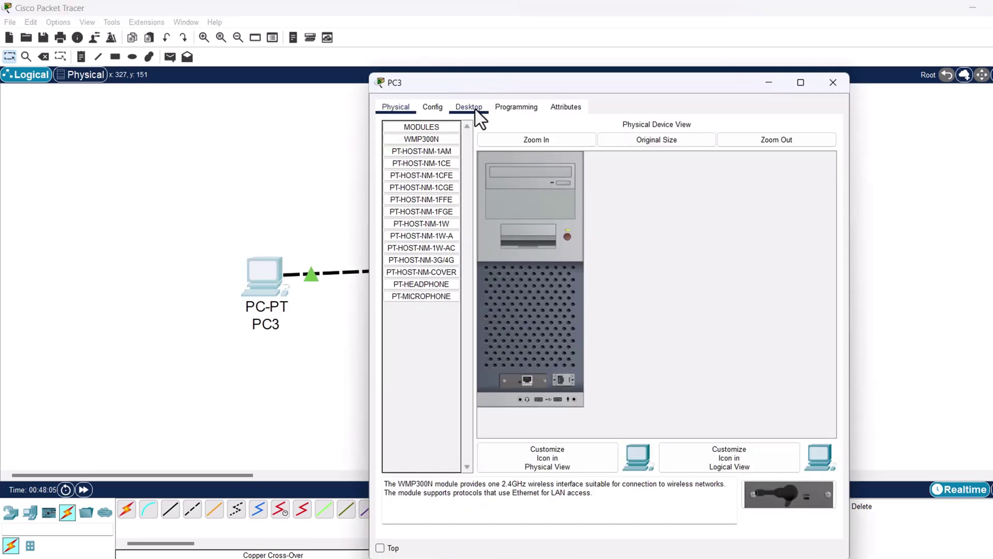
left_click(472, 109)
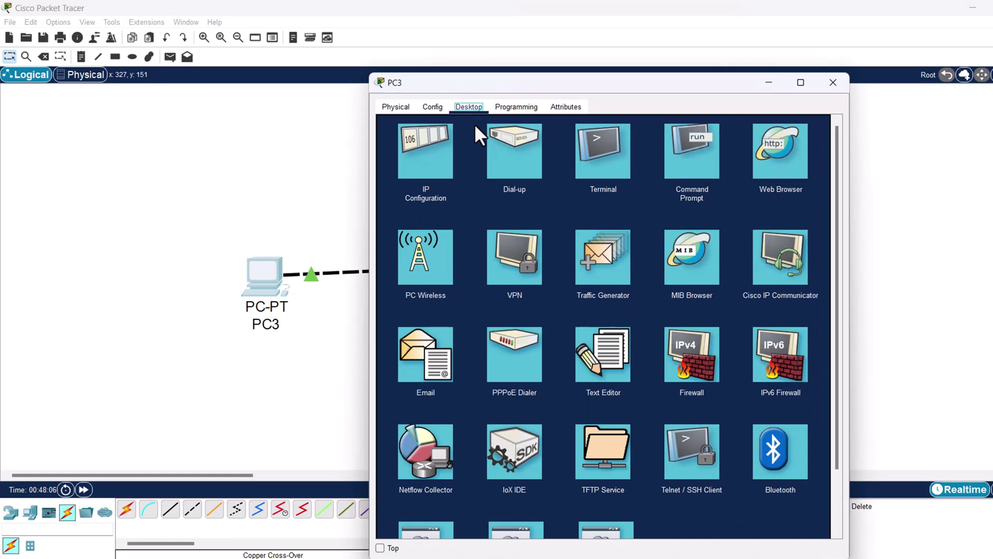
left_click(690, 151)
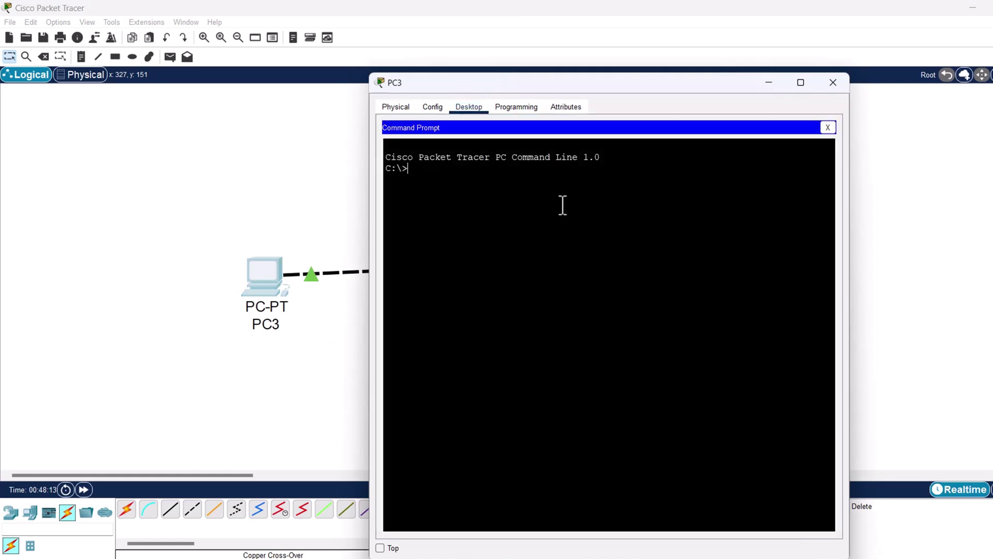
type("ipconfig")
key("Return")
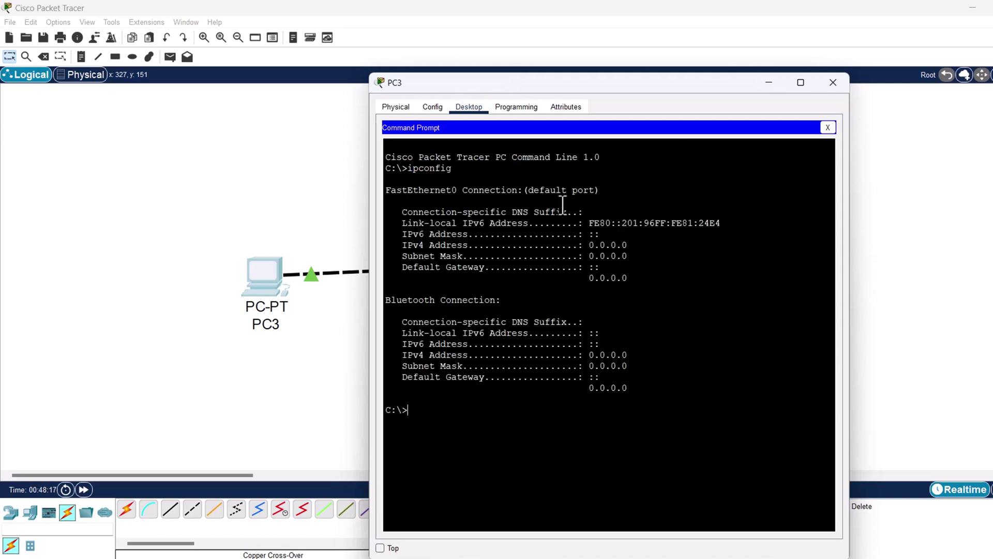
left_click_drag(402, 244, 472, 245)
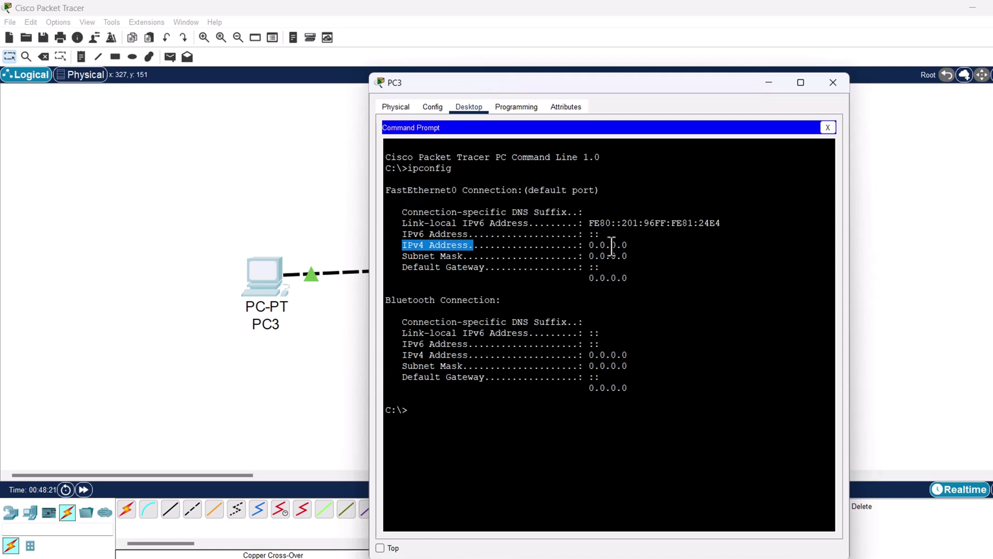
left_click_drag(402, 256, 506, 255)
left_click(835, 82)
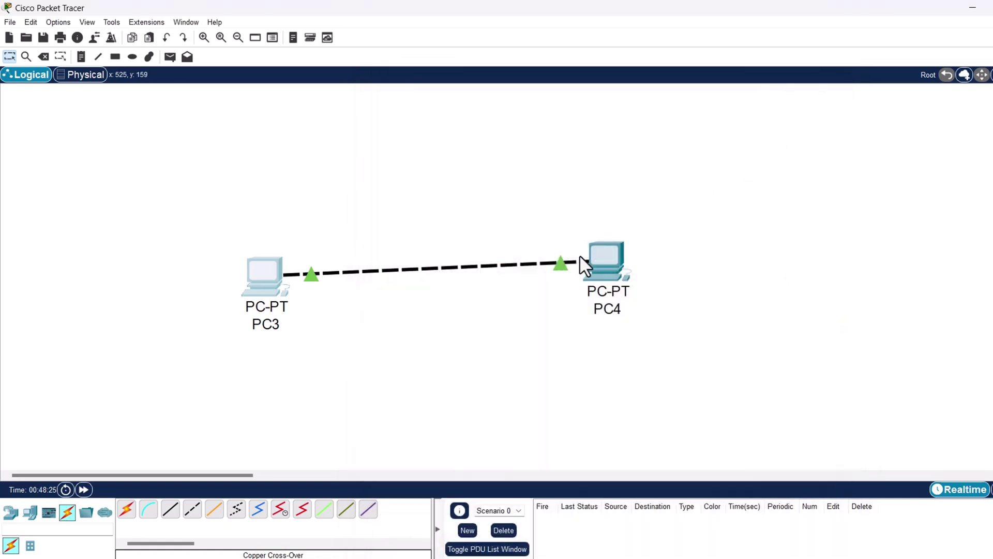
Run ipconfig in PC4's Command Prompt and check the IPv4 address and subnet mask of its FastEthernet0 connection.
left_click(607, 261)
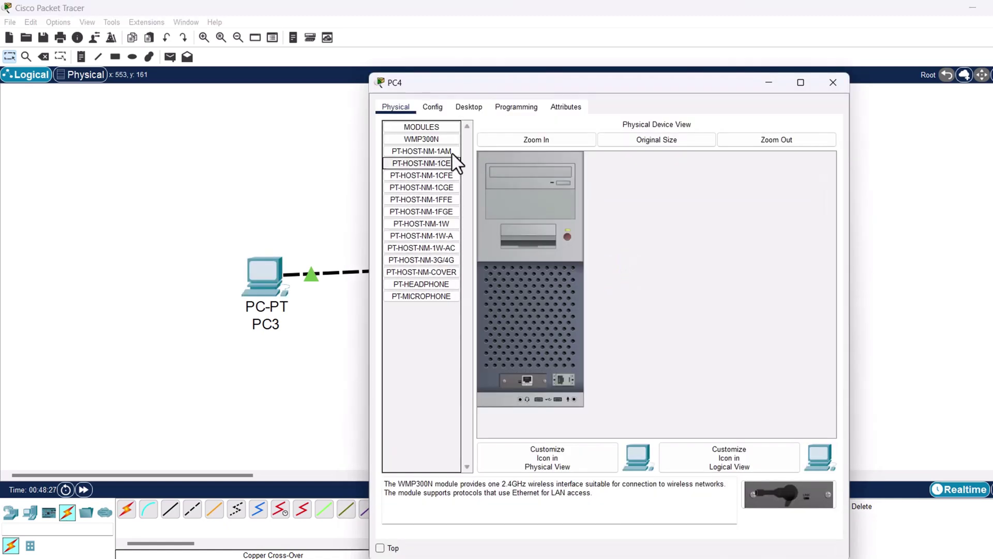
left_click(469, 108)
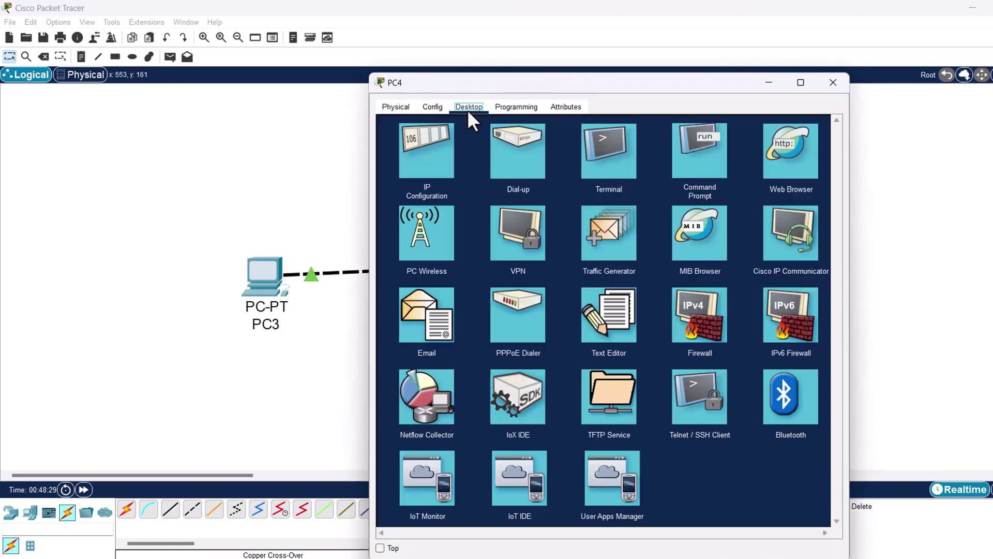
left_click(686, 157)
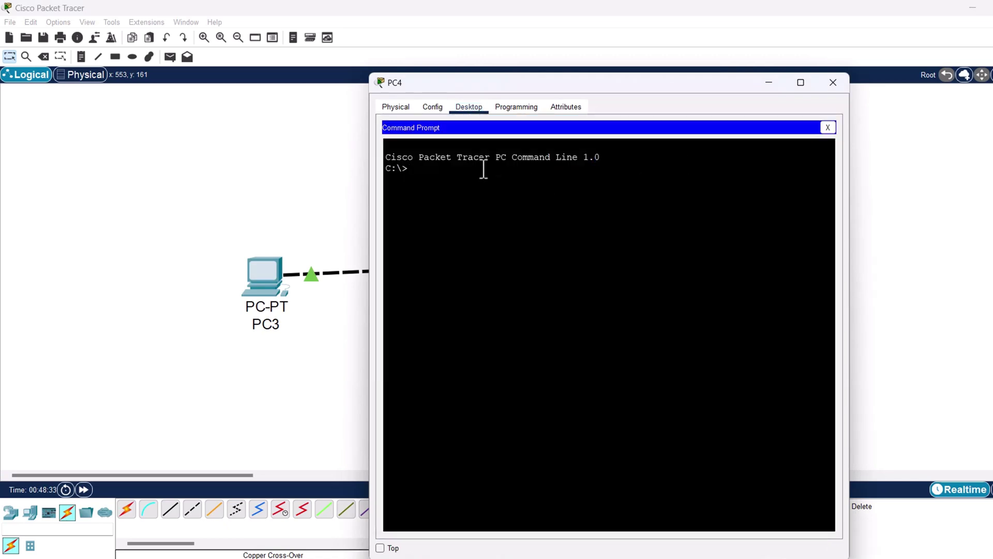
type("ipconfig")
key("Return")
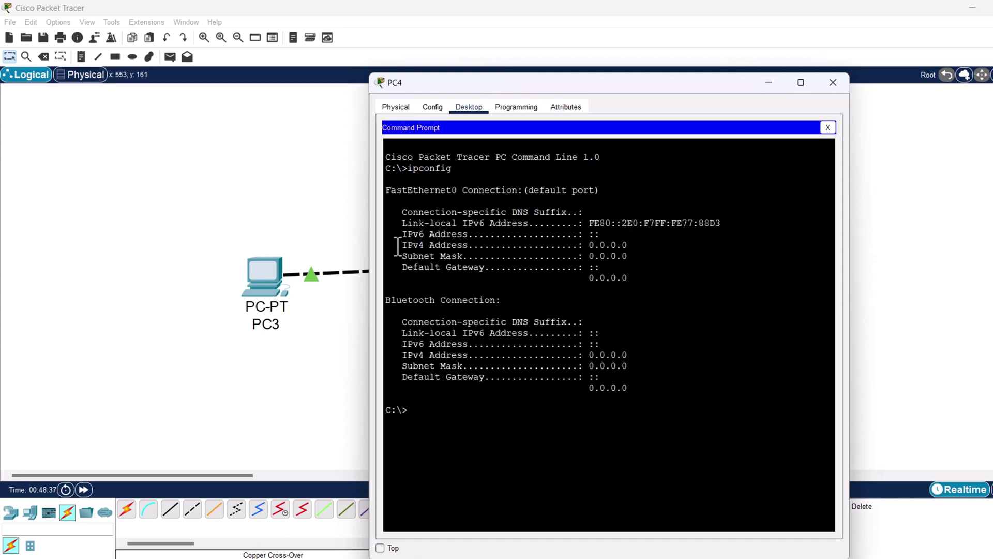
left_click_drag(398, 246, 468, 248)
left_click_drag(402, 255, 480, 267)
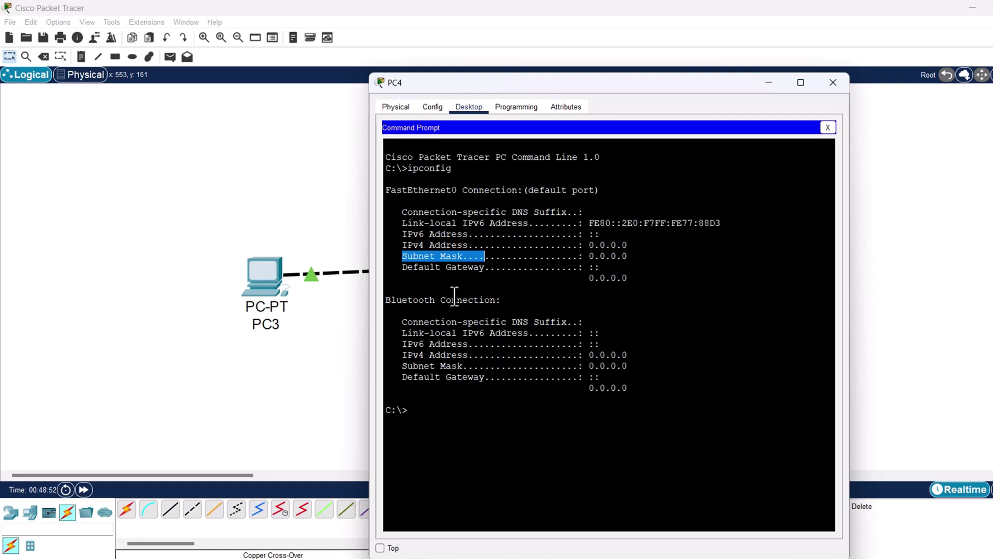
left_click(832, 83)
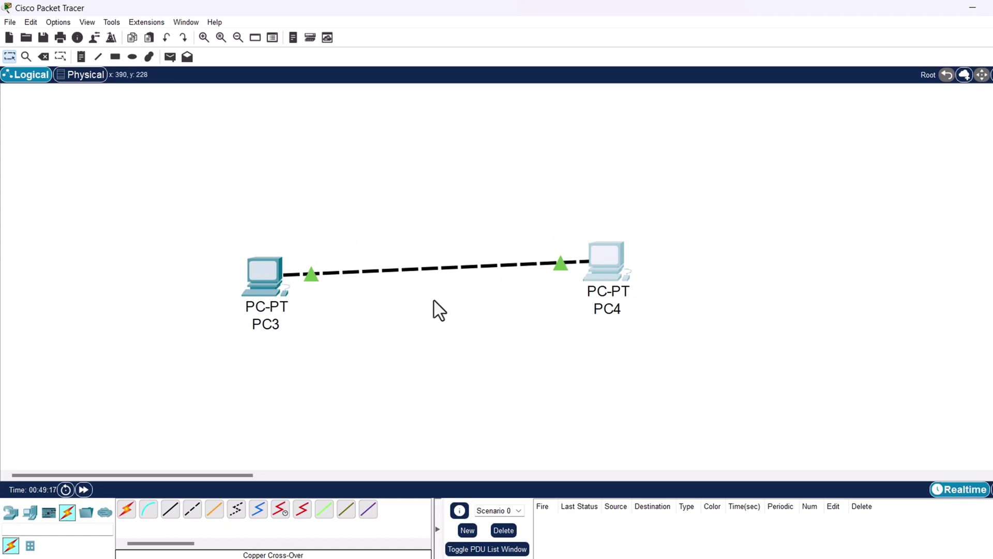
mouse_move(443, 274)
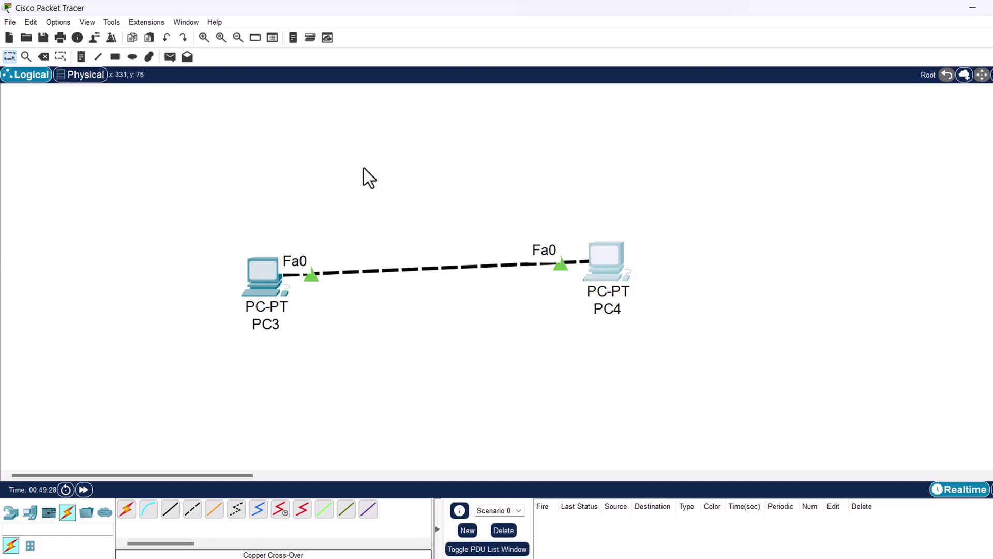
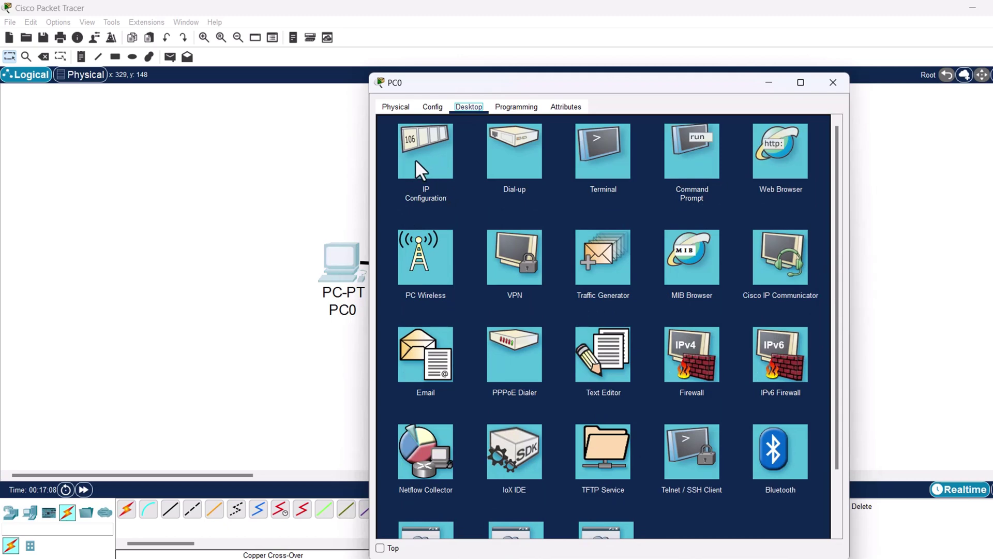
Give PC0's FastEthernet0 interface the static IPv4 address 192.168.1.10 with subnet mask 255.255.255.0.
left_click(420, 151)
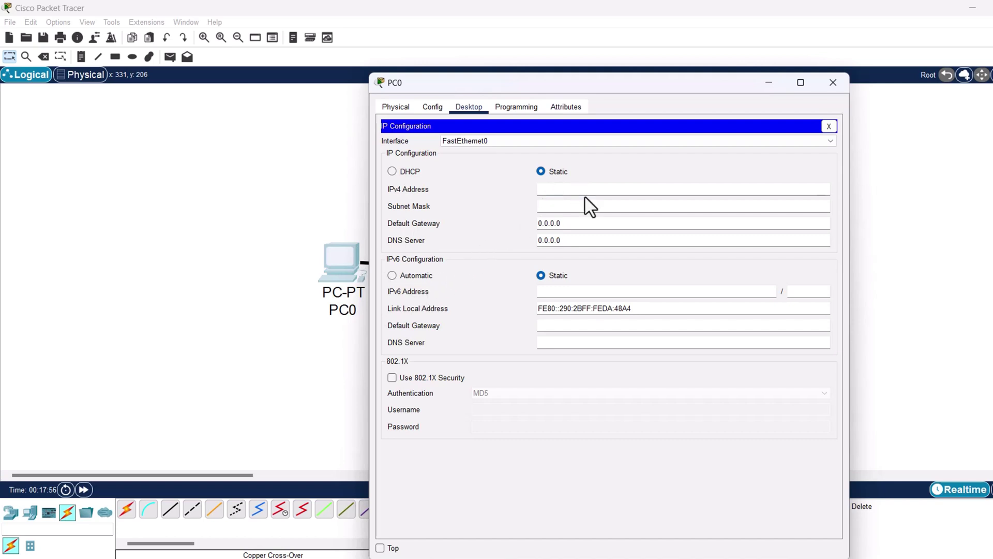
left_click(585, 195)
type("192")
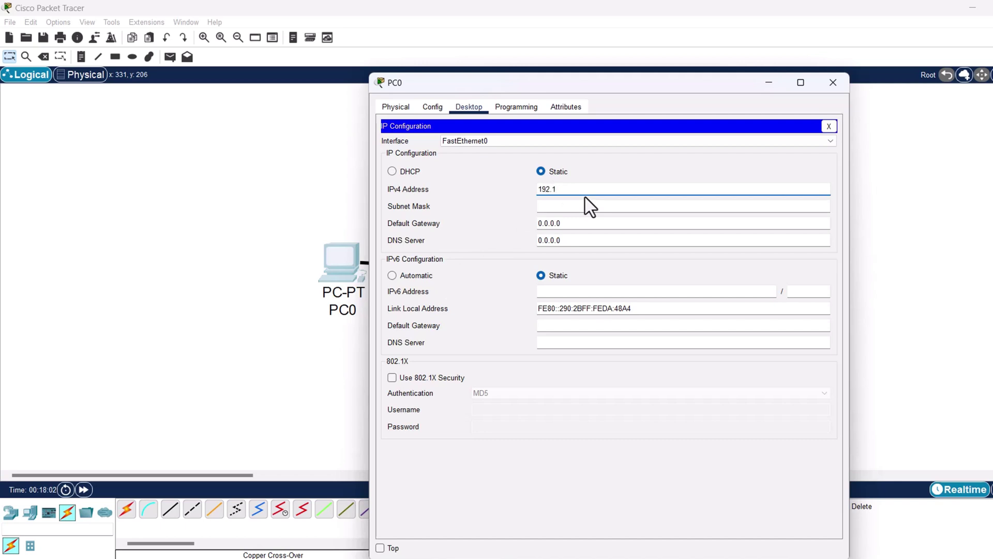
type(".168.1.10")
left_click(589, 206)
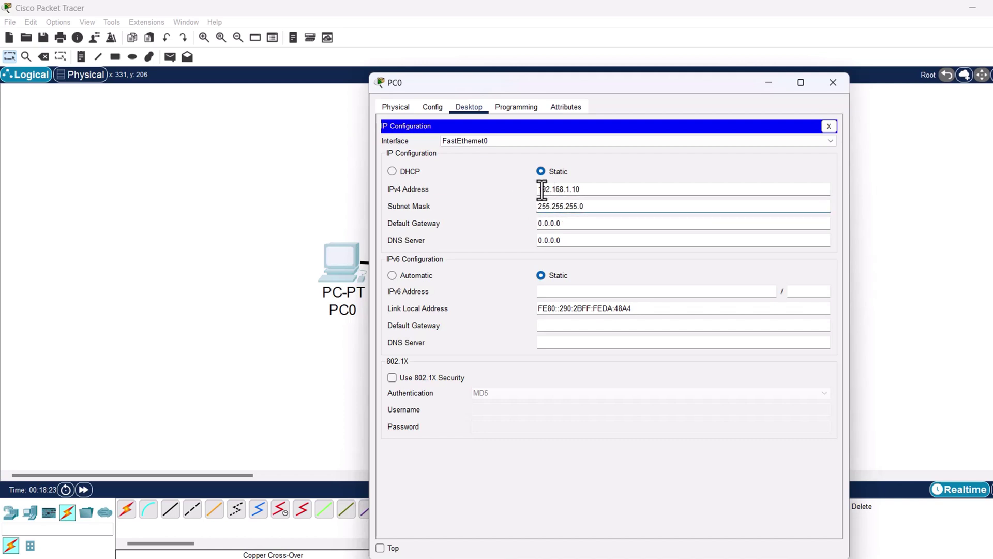
left_click_drag(572, 190, 525, 193)
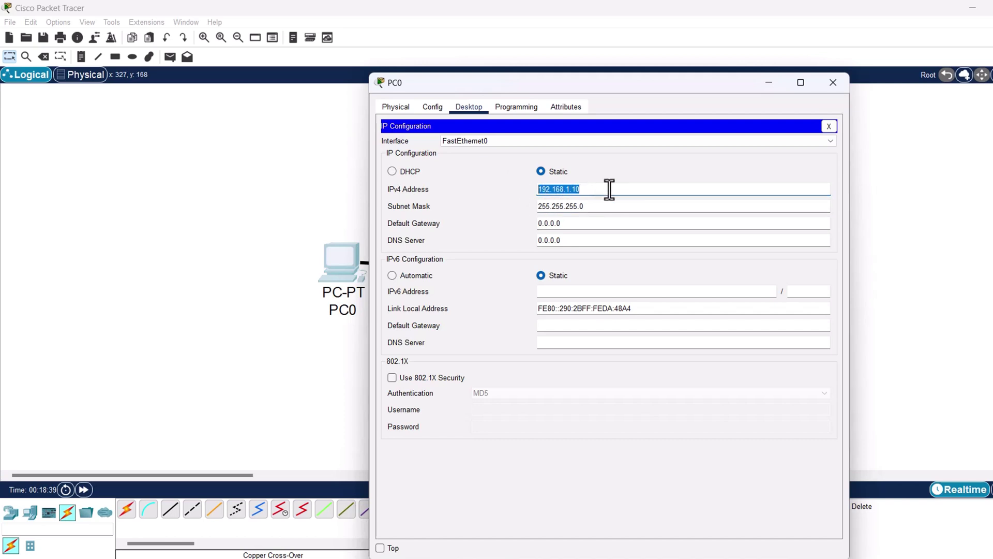
left_click(553, 195)
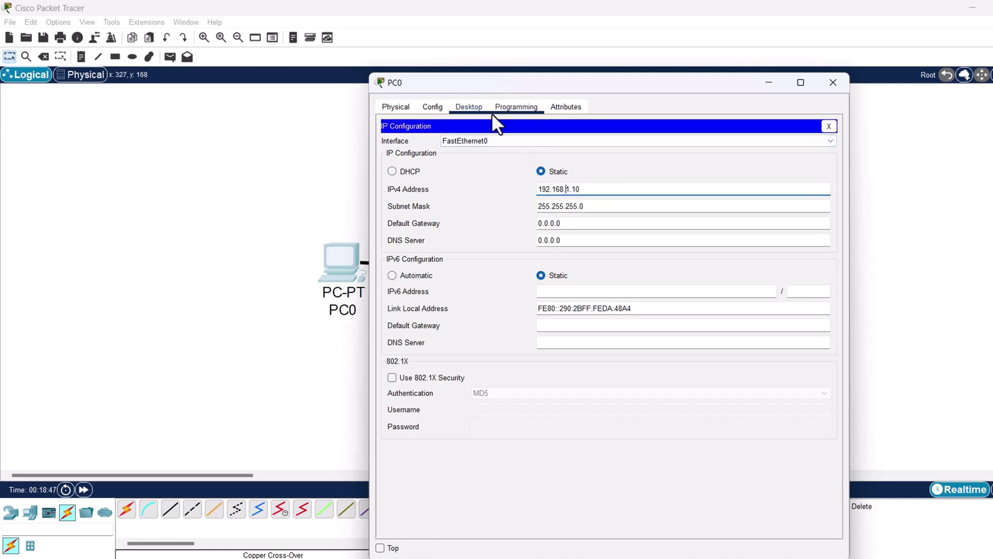
Close PC0's IP configuration and open its Command Prompt.
left_click(467, 108)
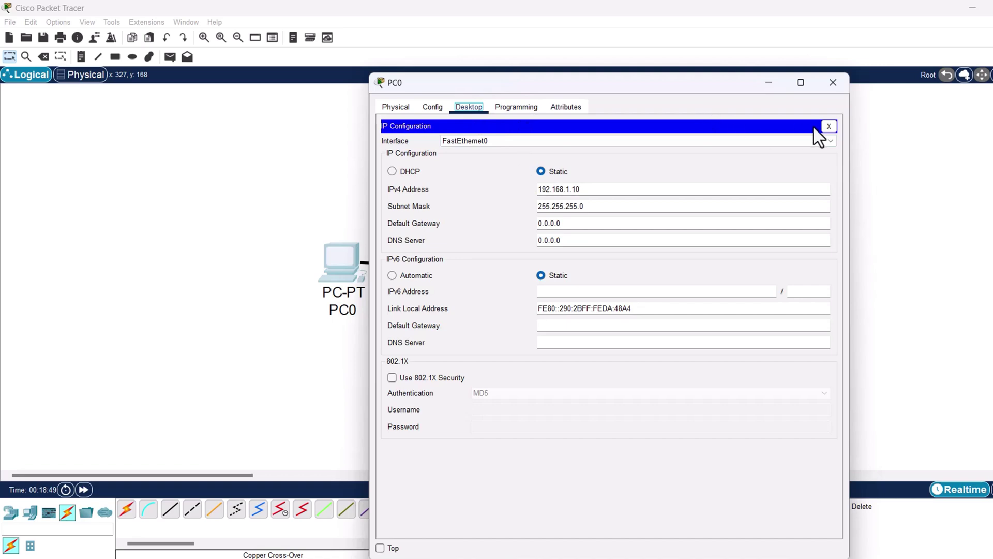
left_click(829, 127)
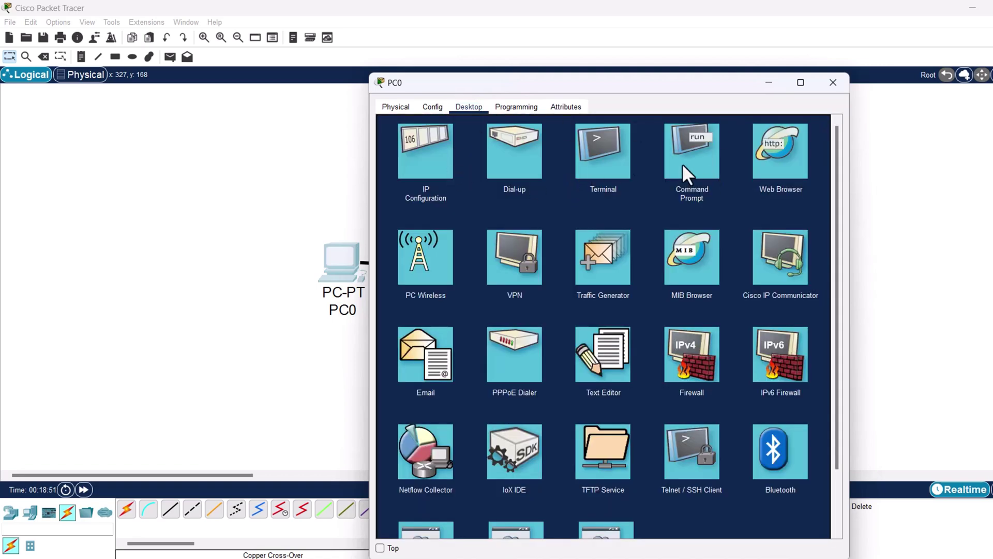
left_click(697, 153)
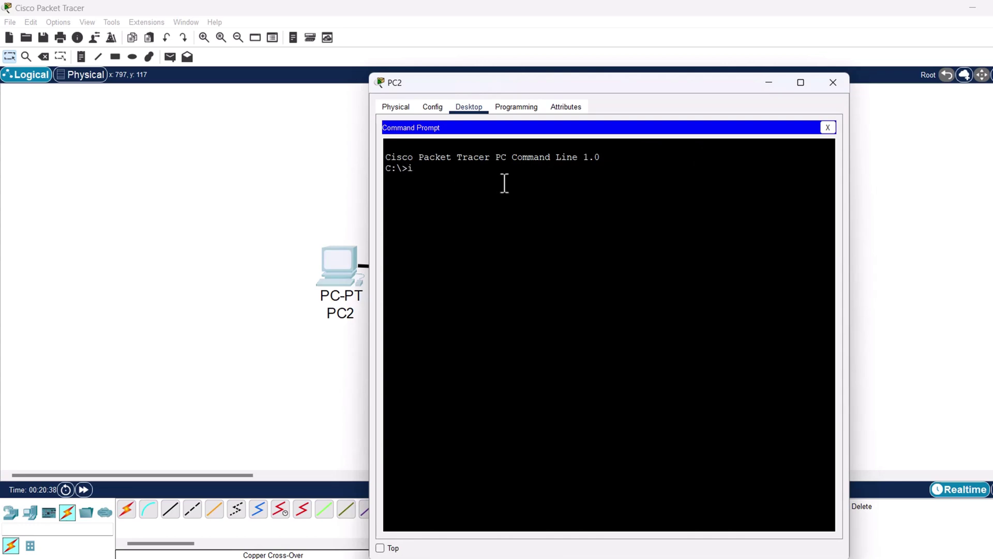
Run ipconfig in PC2's Command Prompt, check the IPv4 address and subnet mask of its FastEthernet0 connection, and close the device window.
type("pconfig")
key("Return")
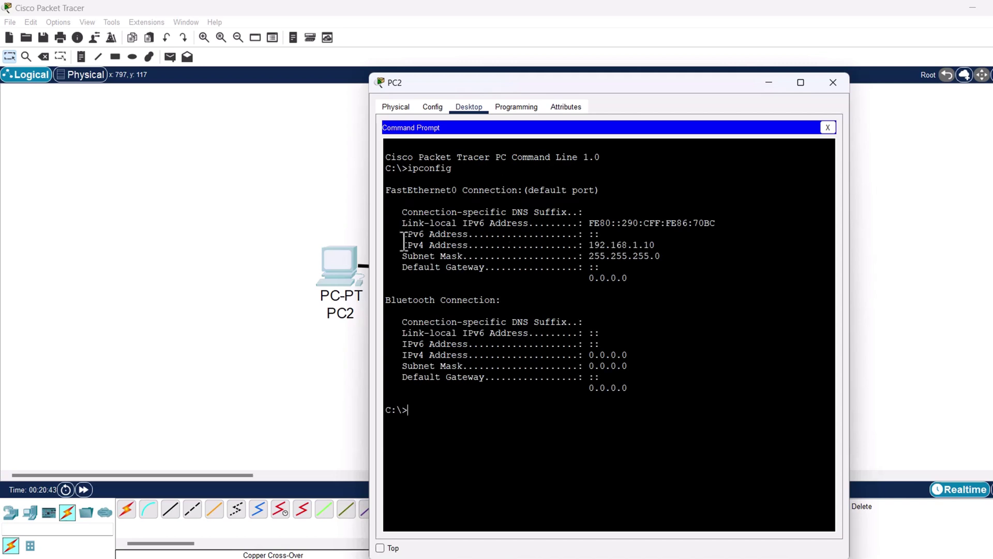
left_click_drag(398, 247, 472, 247)
left_click_drag(589, 247, 658, 247)
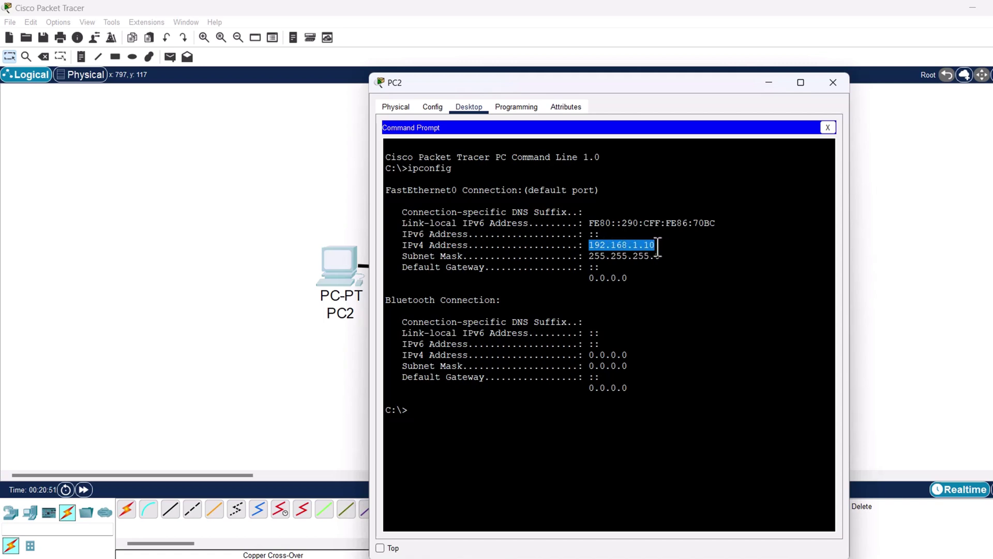
left_click(407, 259)
left_click_drag(407, 259, 667, 254)
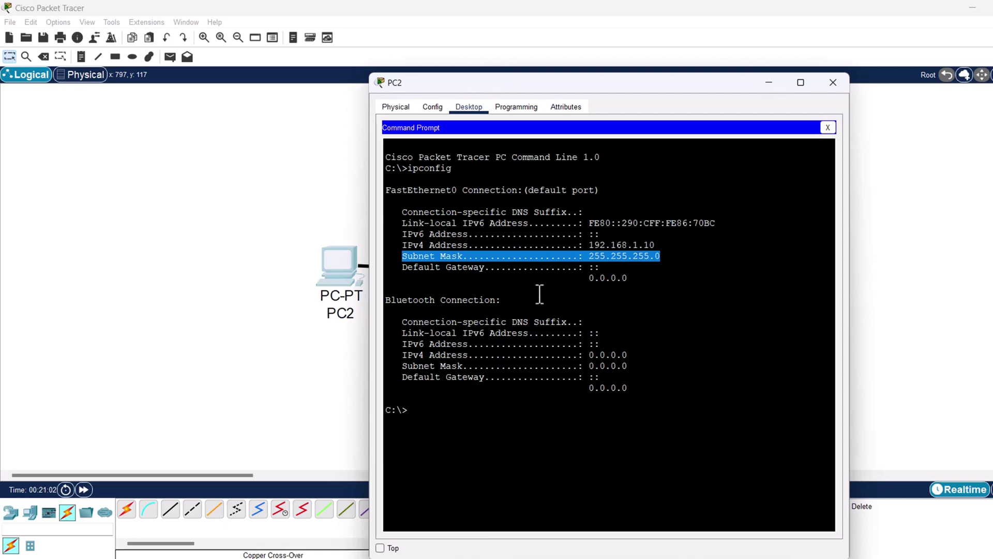
left_click(836, 82)
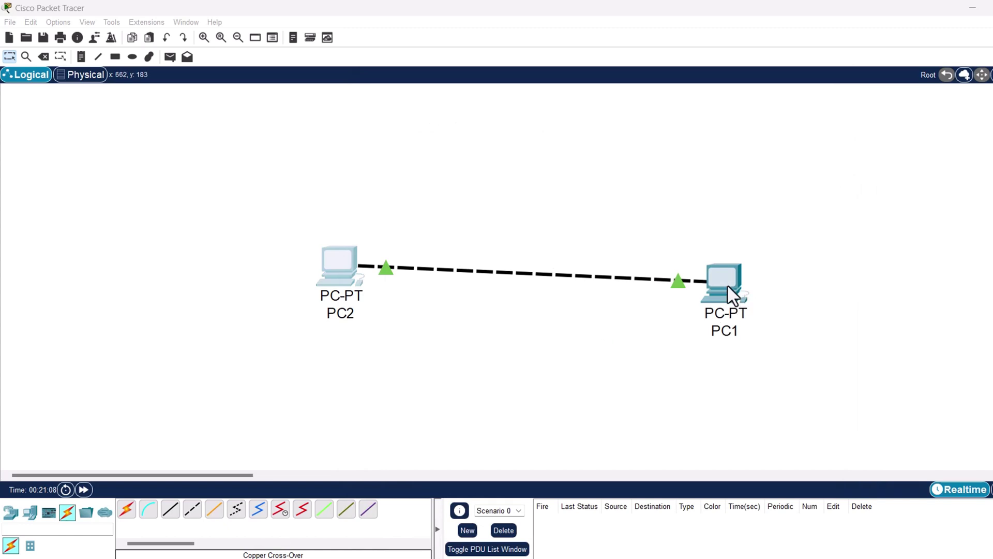
Give PC1's FastEthernet0 interface the static IPv4 address 192.168.1.20 with subnet mask 255.255.255.0.
left_click(727, 285)
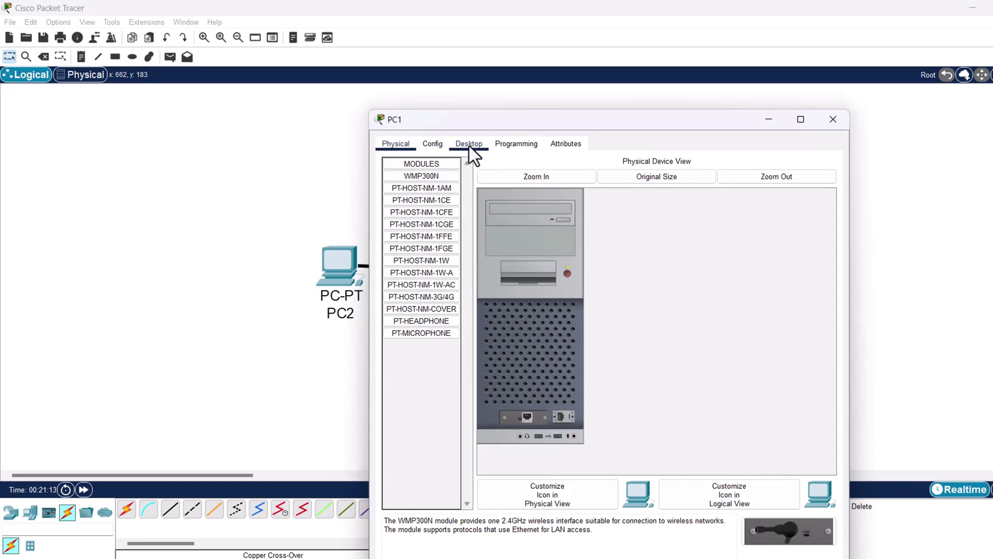
left_click(469, 144)
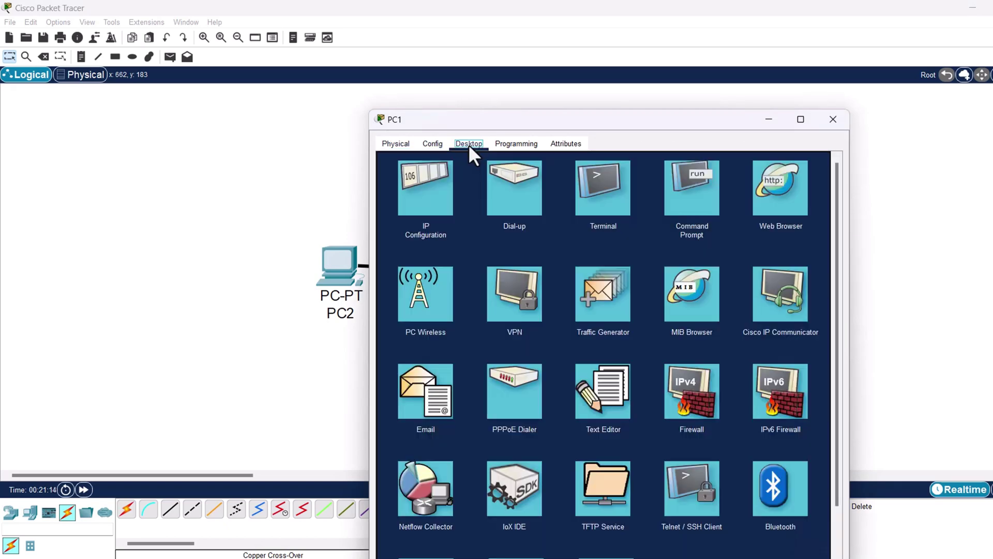
left_click(425, 185)
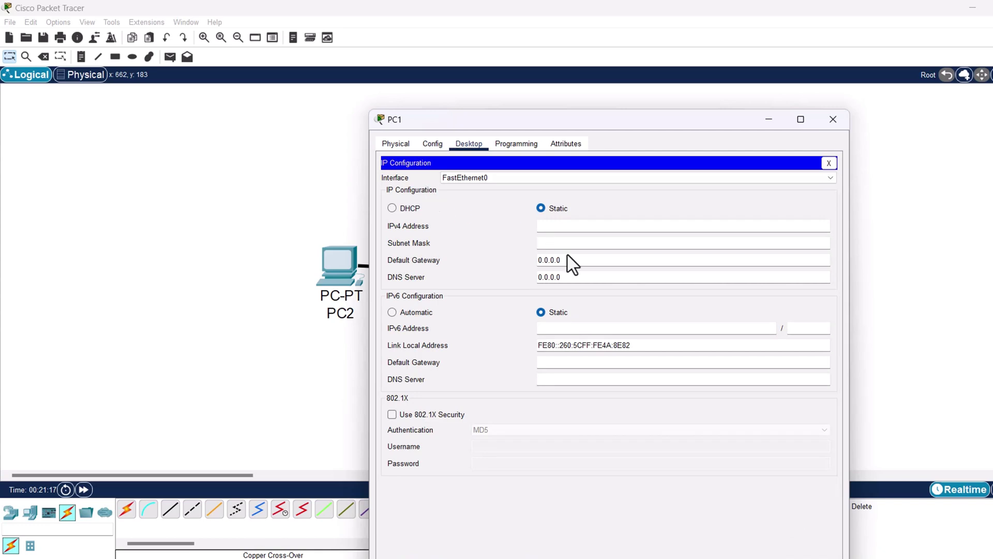
left_click(579, 226)
type("192")
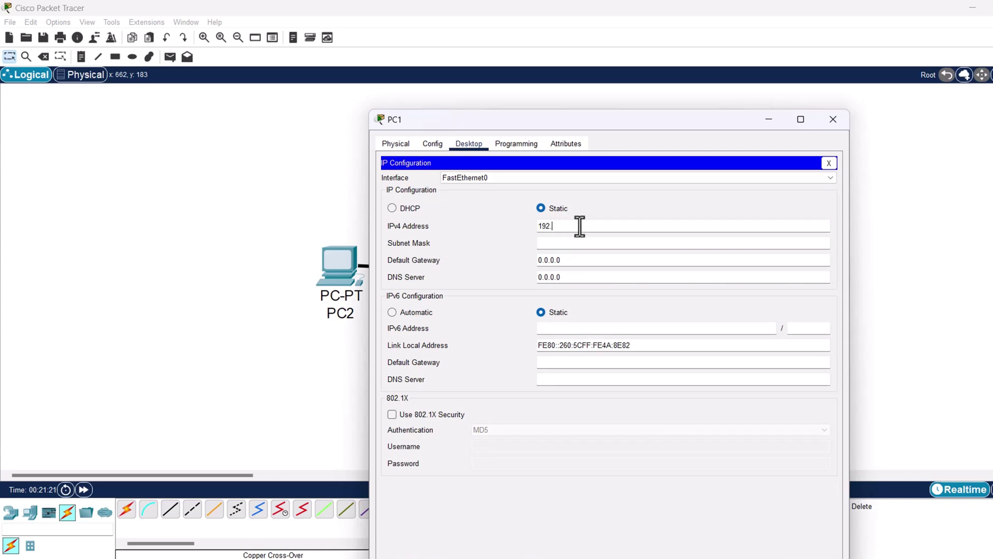
type(".168.1.20")
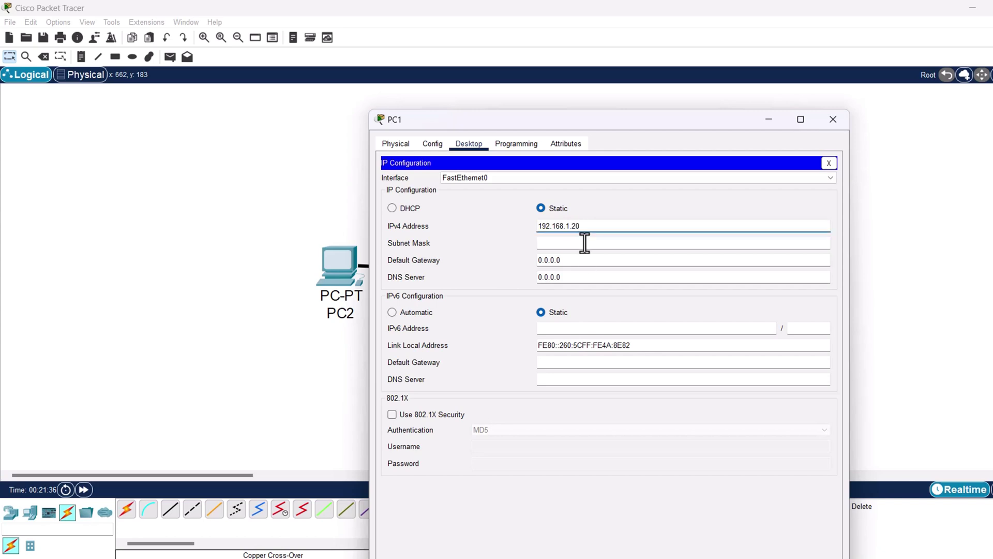
left_click(584, 242)
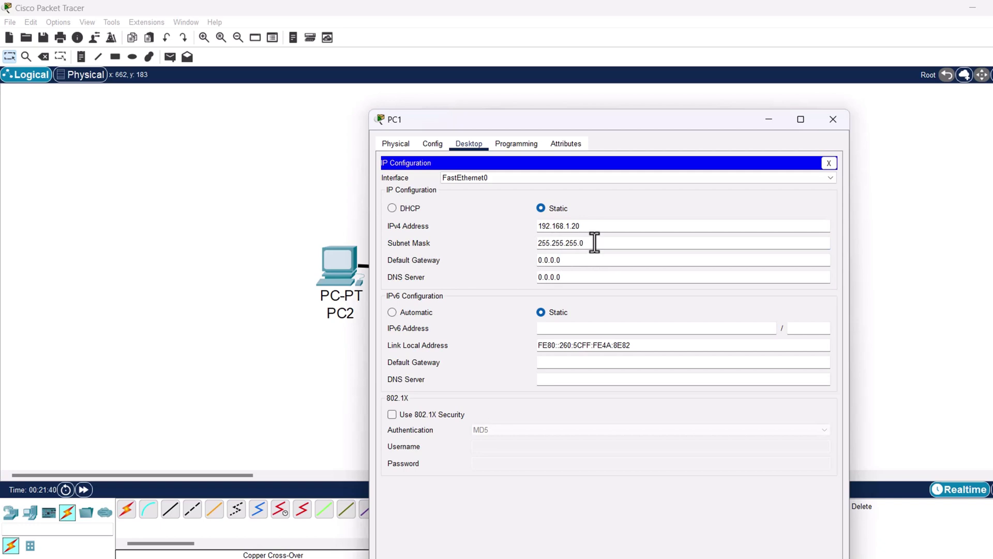
left_click(829, 164)
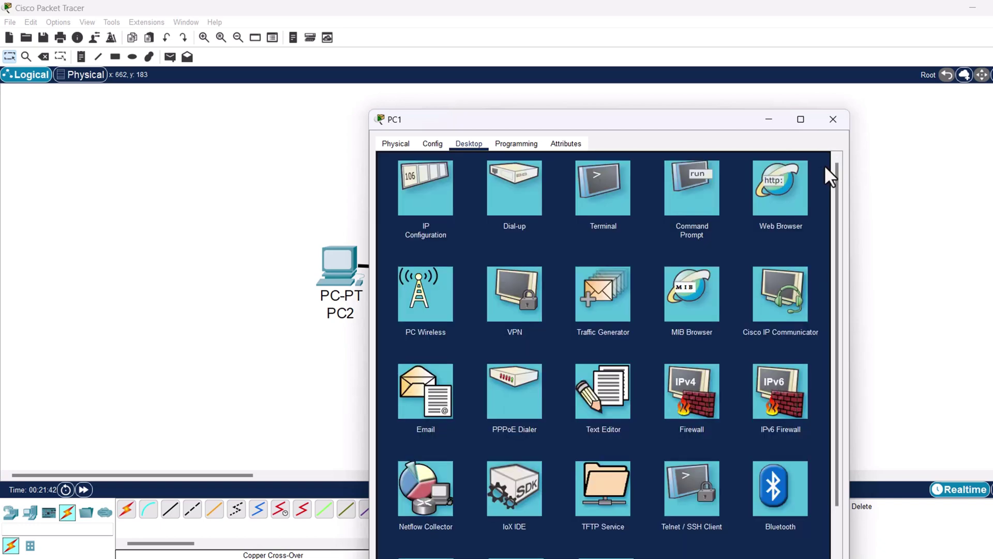
Run ipconfig in PC1's Command Prompt and check the IPv4 address and subnet mask of its FastEthernet0 connection.
left_click(696, 192)
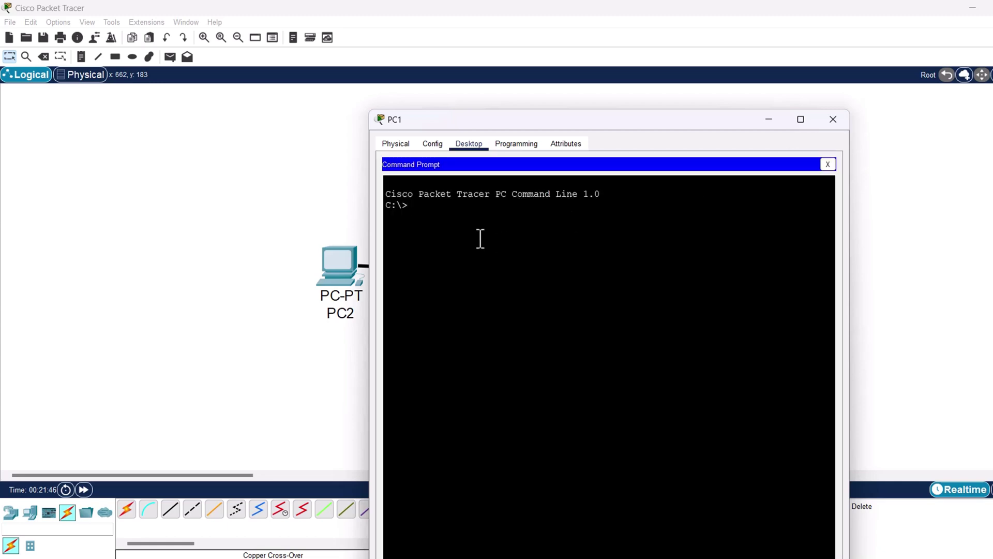
type("ipconfig")
key("Return")
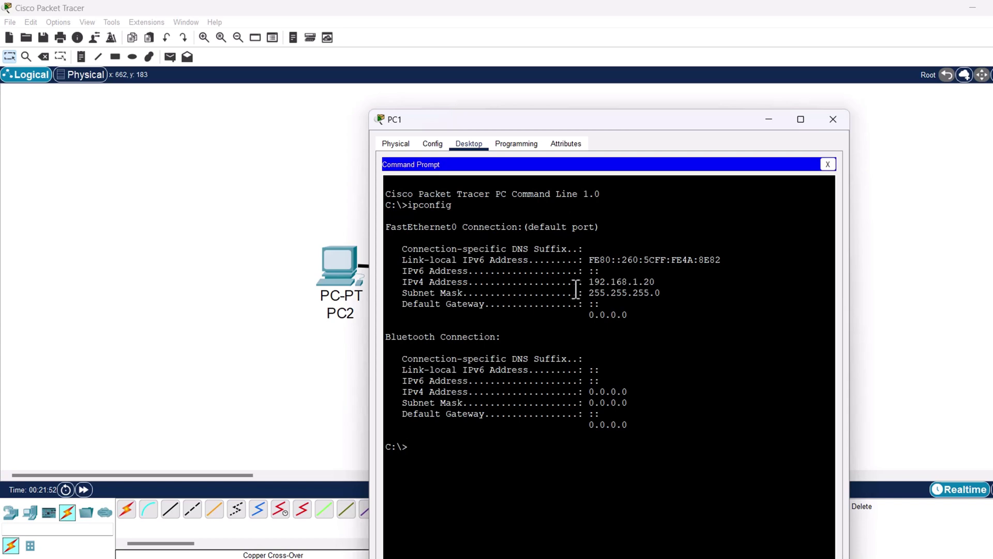
left_click_drag(399, 283, 479, 283)
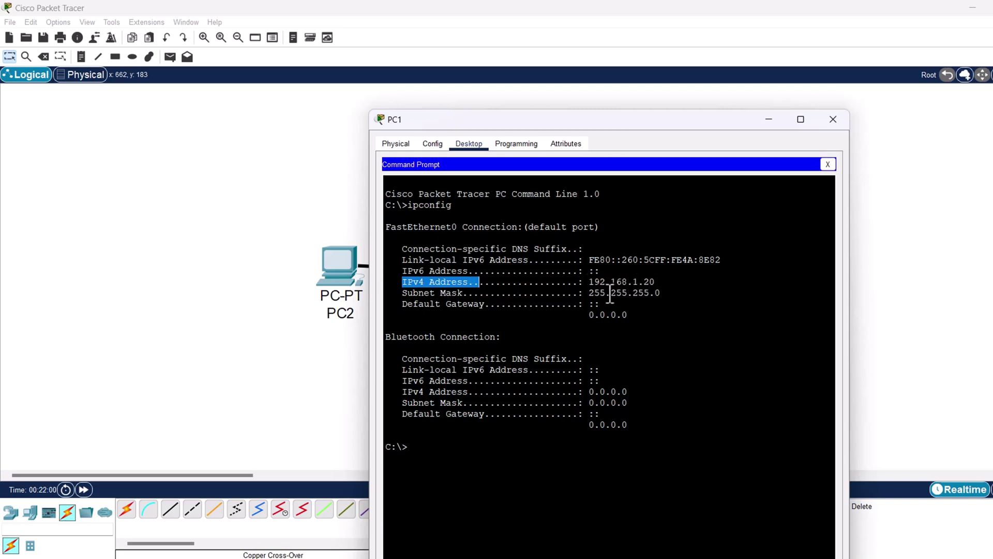
left_click_drag(588, 293, 672, 296)
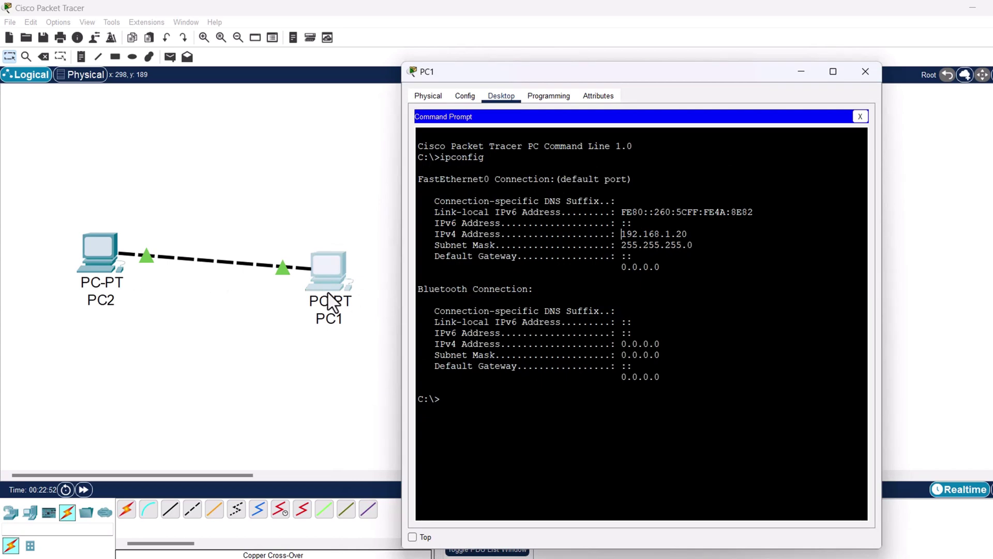
Ping PC2 at 192.168.1.10 from PC1's Command Prompt and examine the replies.
left_click(467, 403)
type("ping")
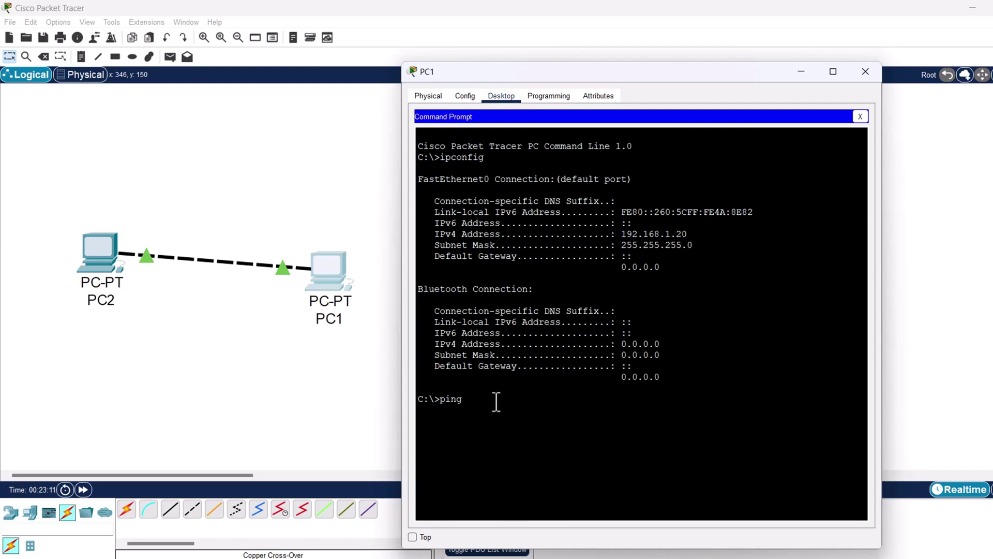
type("192.168.1.10")
key("Return")
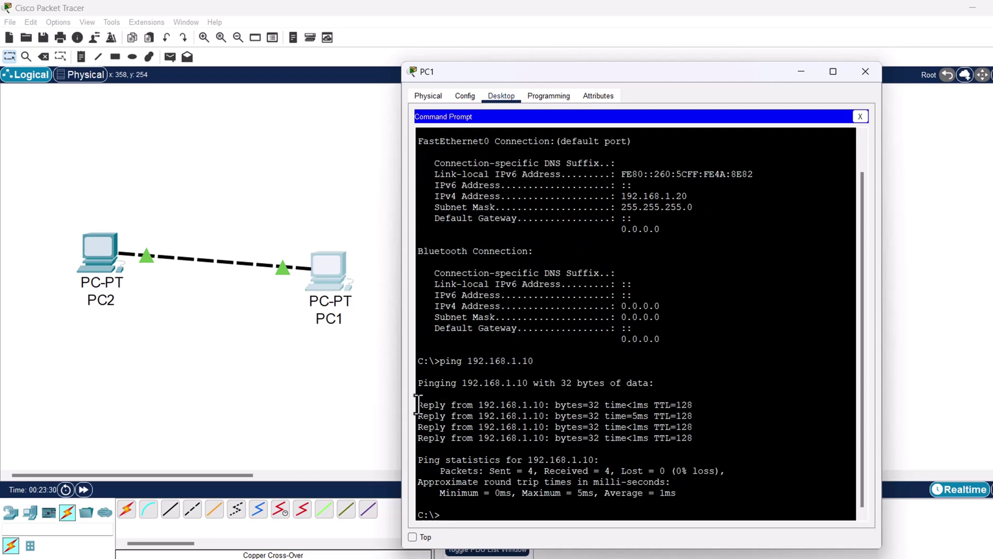
left_click_drag(422, 406, 693, 440)
left_click(673, 421)
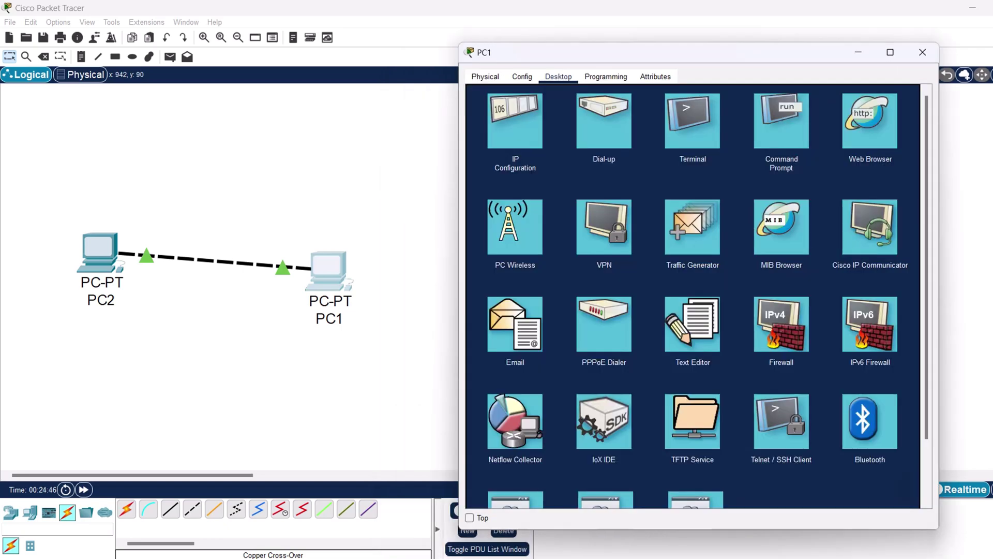